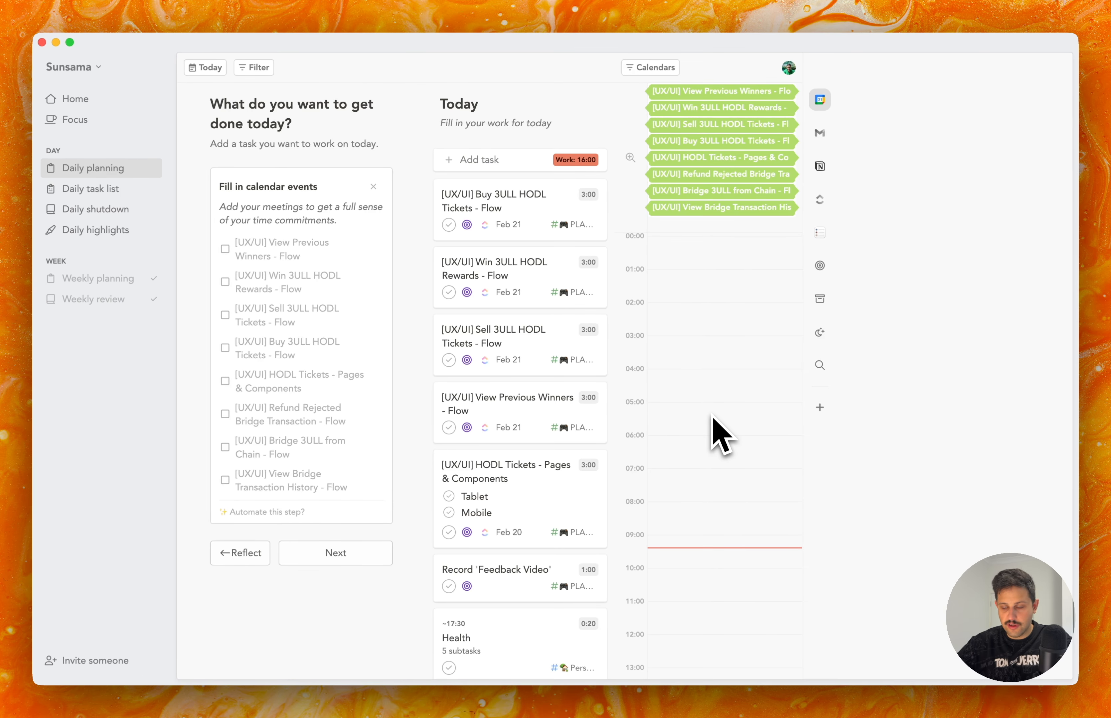
Read the Figma email about the comment mention on PLAYA3ULL Mainsite in the Gmail inbox, and close it.
{"action": "left_click", "coordinate": [819, 133]}
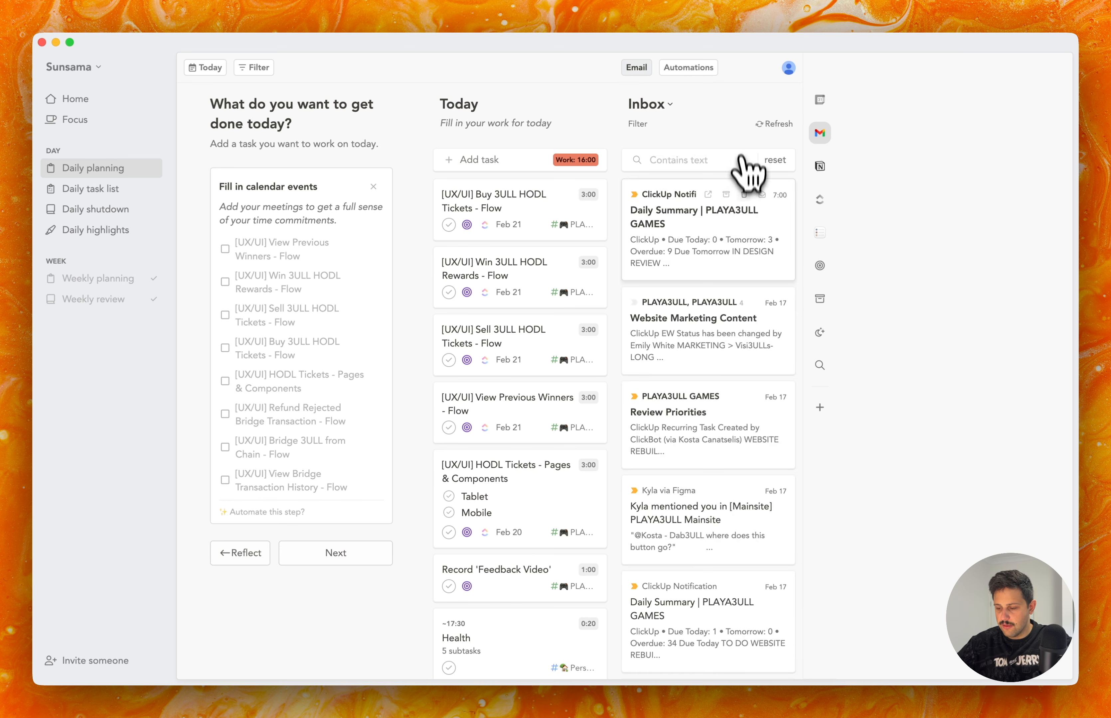
{"action": "left_click", "coordinate": [737, 539]}
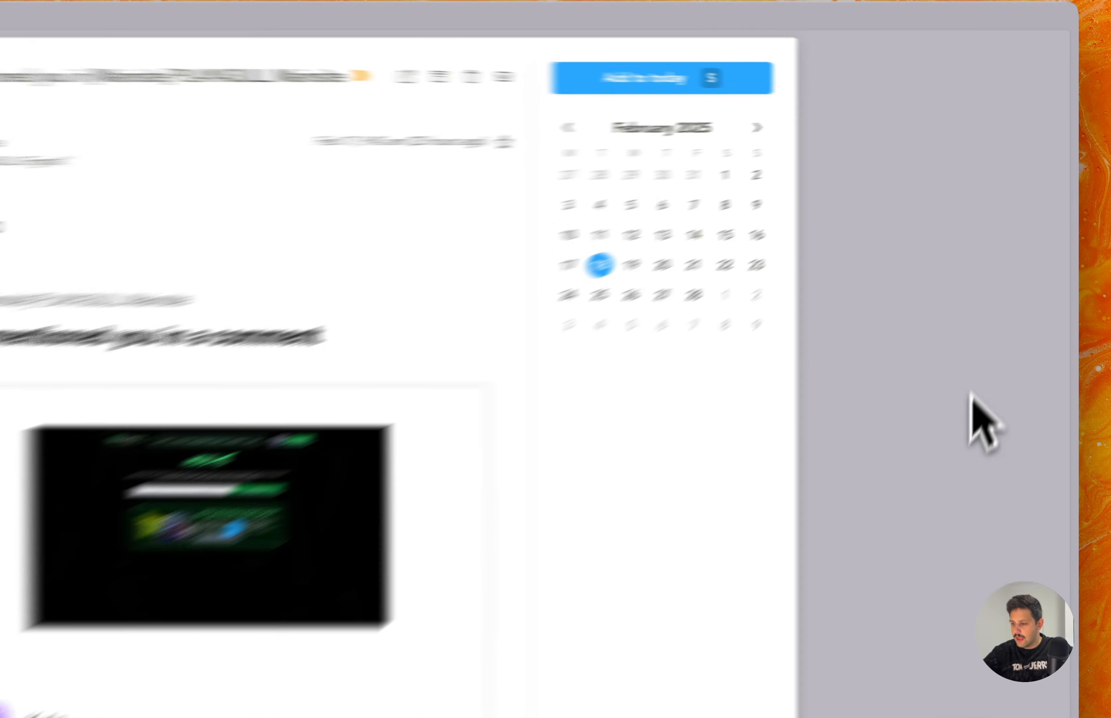
{"action": "left_click", "coordinate": [1008, 326]}
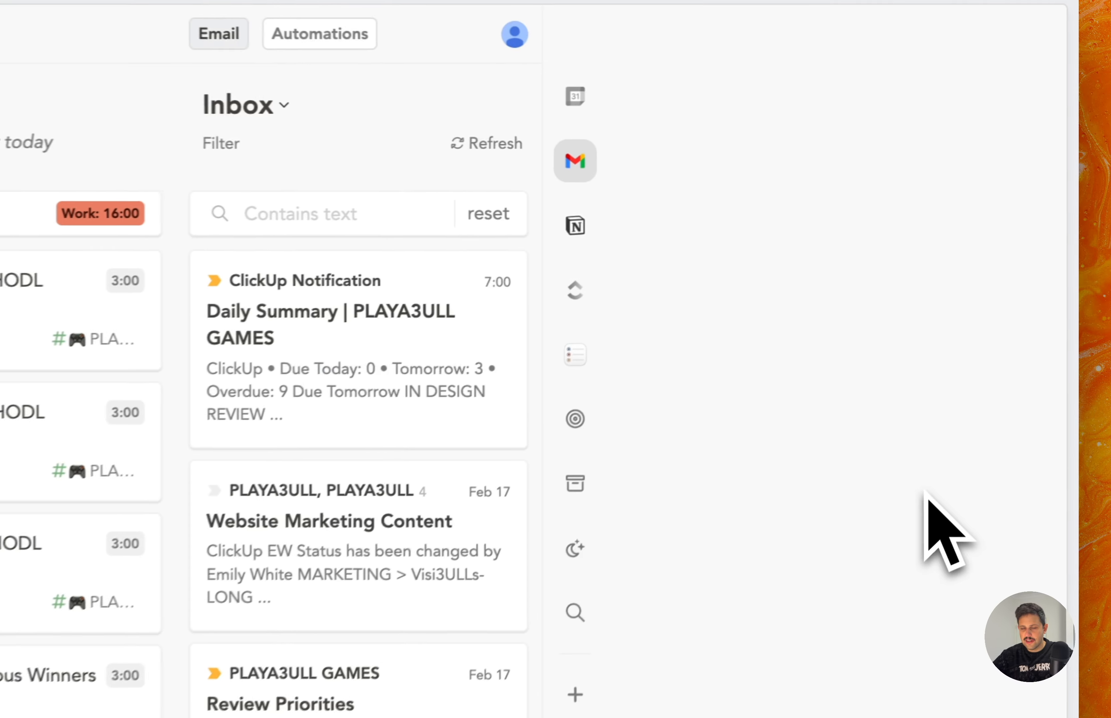
Browse the connected task sources for Notion, ClickUp and Apple Reminders.
{"action": "left_click", "coordinate": [562, 229]}
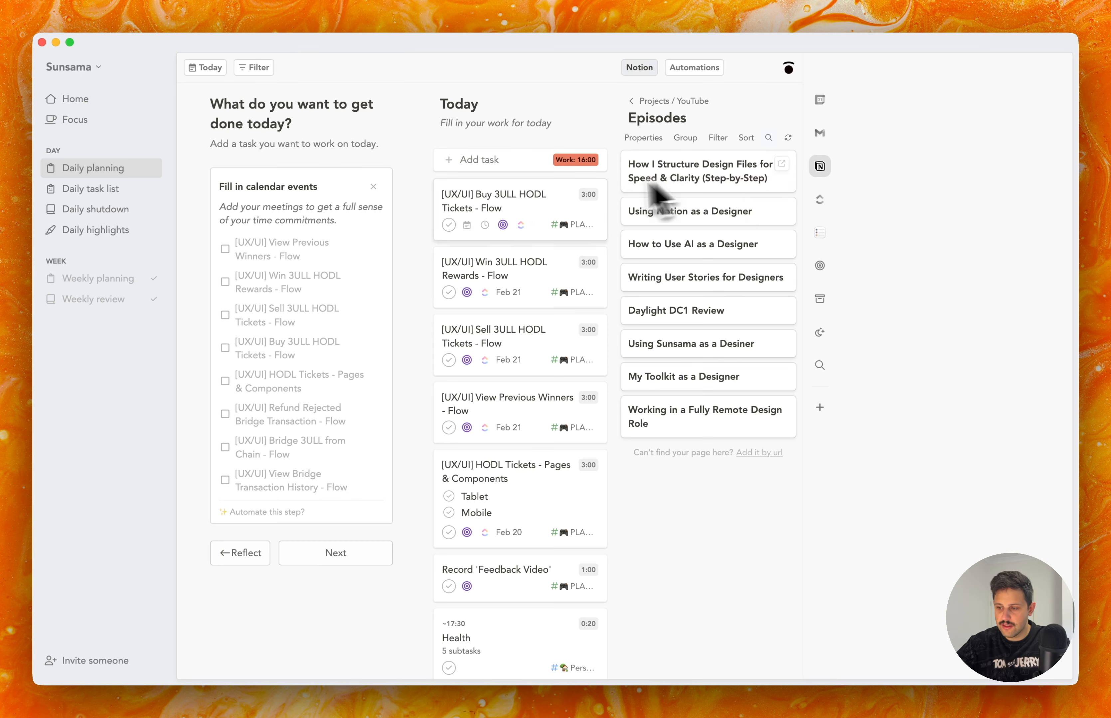
{"action": "left_click", "coordinate": [819, 200]}
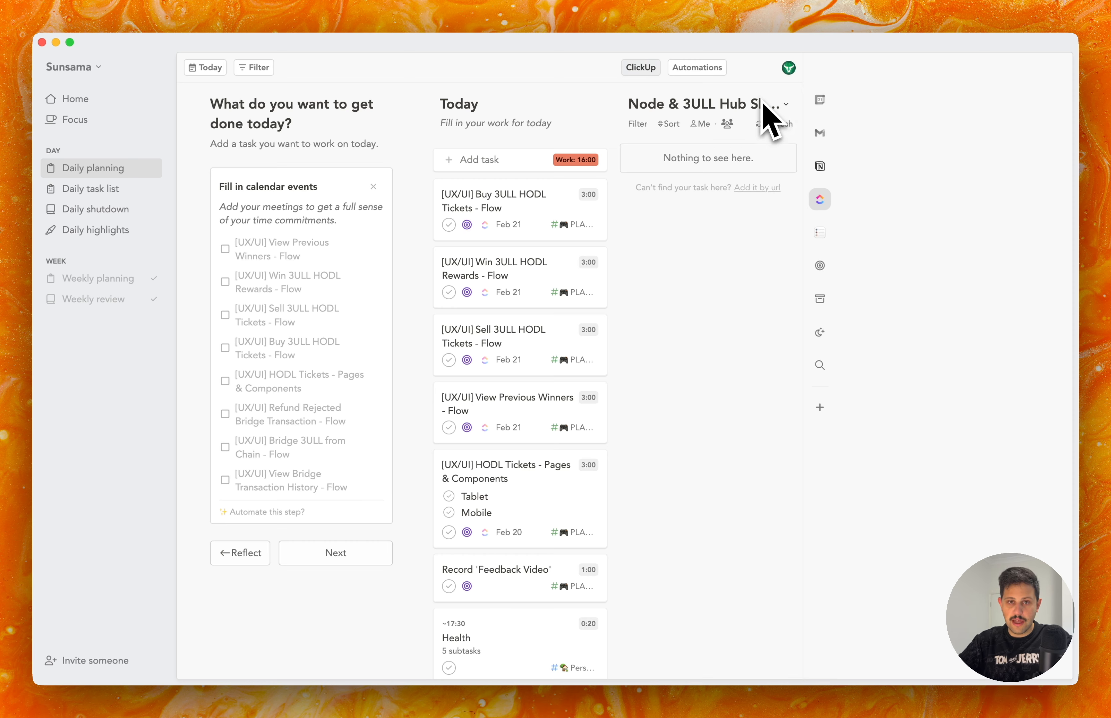
{"action": "left_click", "coordinate": [823, 233]}
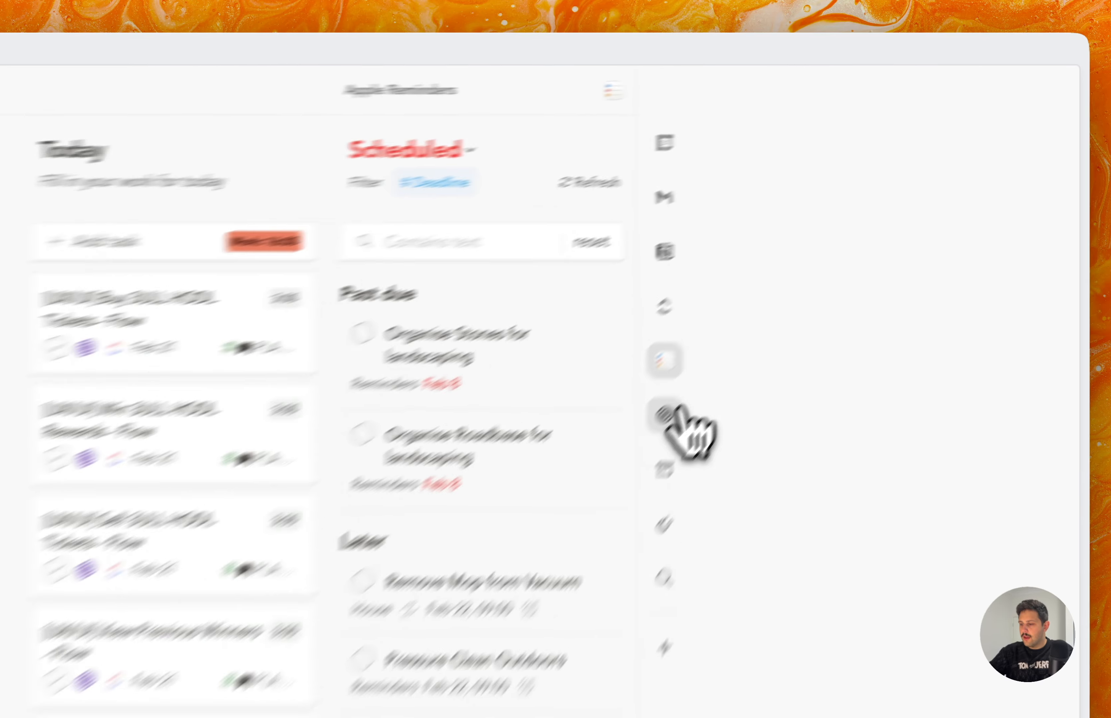
Review the weekly objectives and mark the Publish First YouTube Video objective as complete.
{"action": "left_click", "coordinate": [820, 265]}
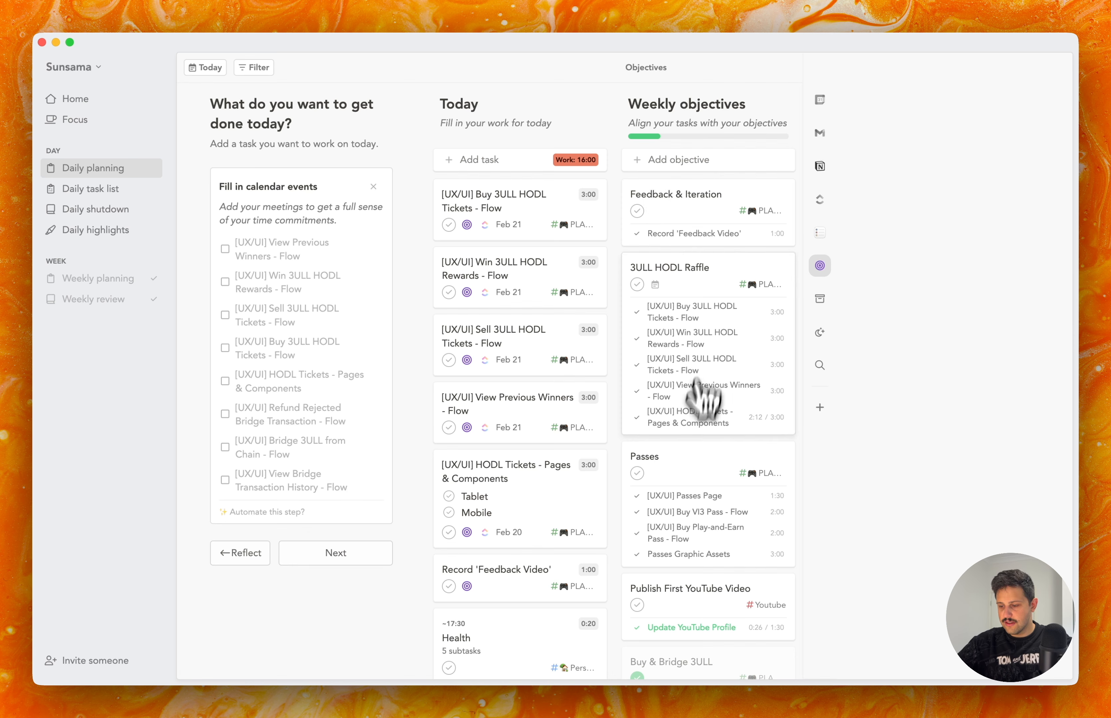
{"action": "scroll", "coordinate": [695, 410], "scroll_direction": "down", "scroll_amount": 3}
{"action": "scroll", "coordinate": [694, 446], "scroll_direction": "up", "scroll_amount": 3}
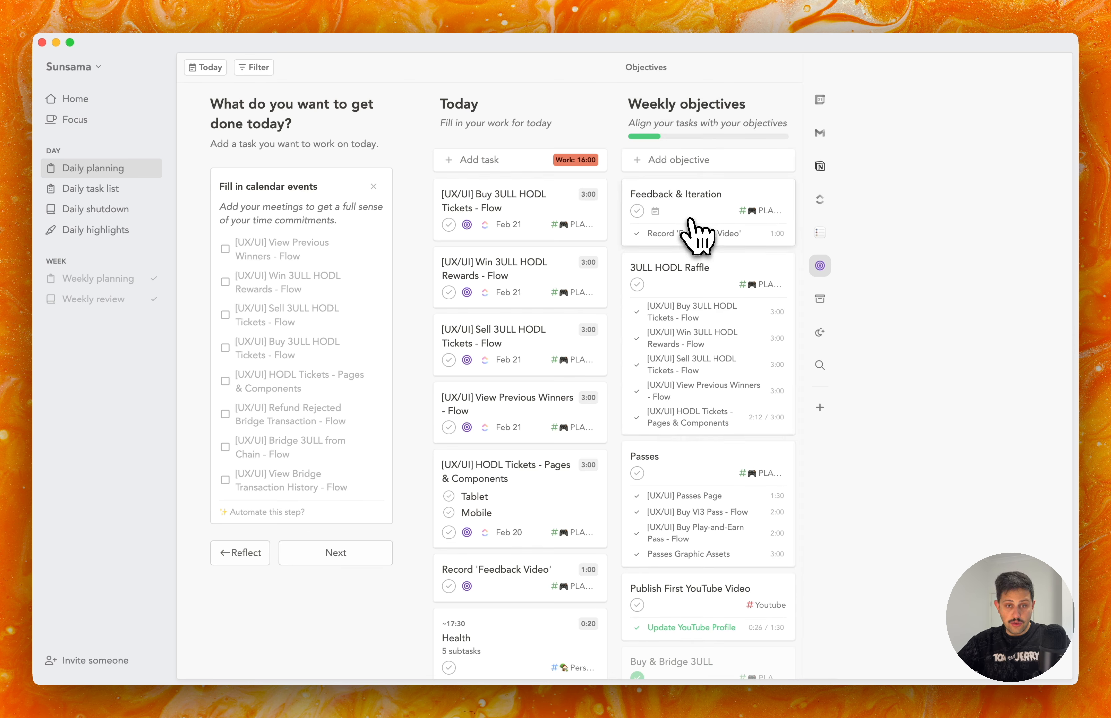
{"action": "scroll", "coordinate": [649, 690], "scroll_direction": "down", "scroll_amount": 3}
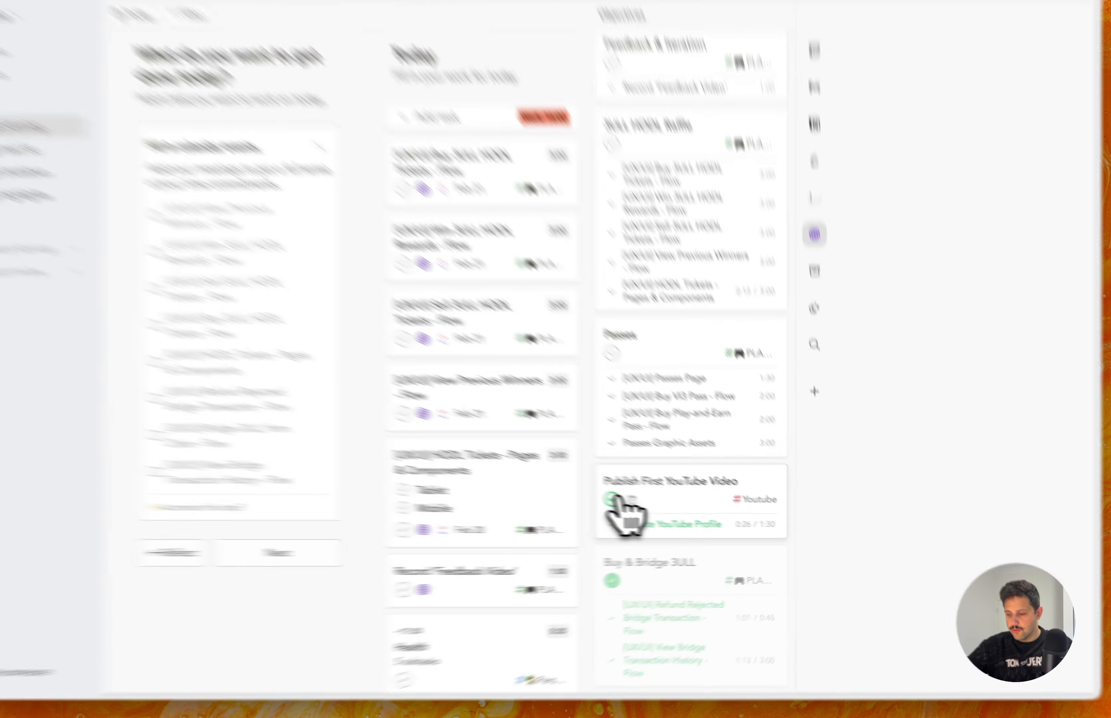
{"action": "left_click", "coordinate": [612, 499]}
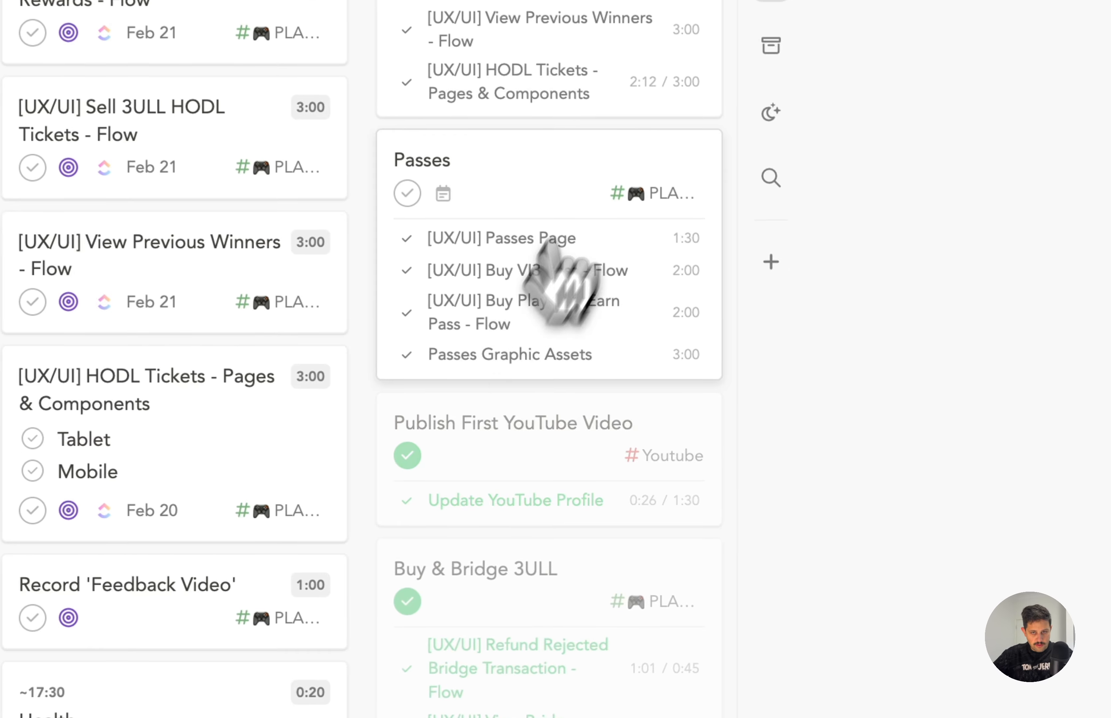
{"action": "scroll", "coordinate": [682, 320], "scroll_direction": "up", "scroll_amount": 3}
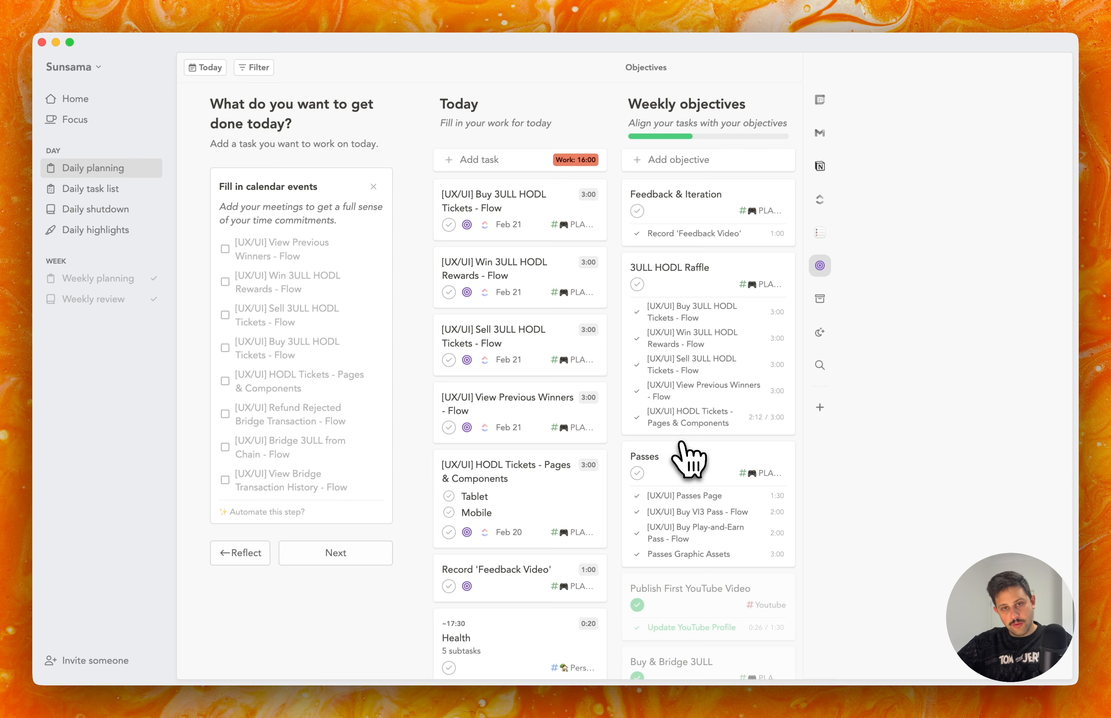
Look through the backlog and the archive, and return to the calendar.
{"action": "left_click", "coordinate": [819, 299]}
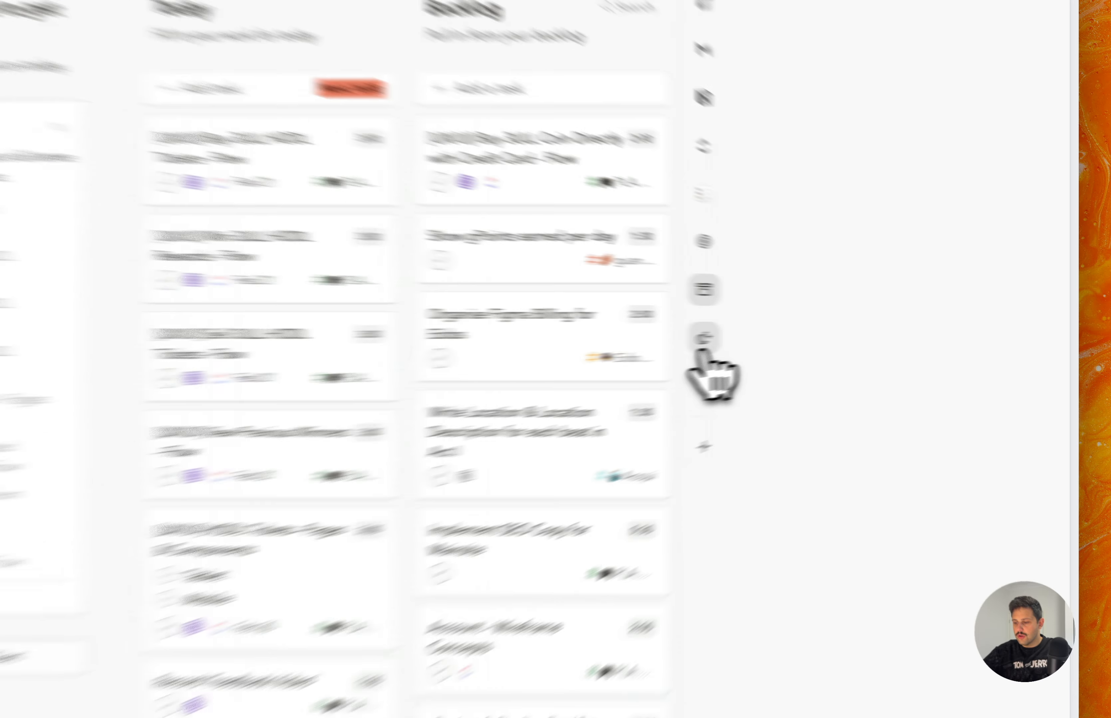
{"action": "left_click", "coordinate": [820, 332]}
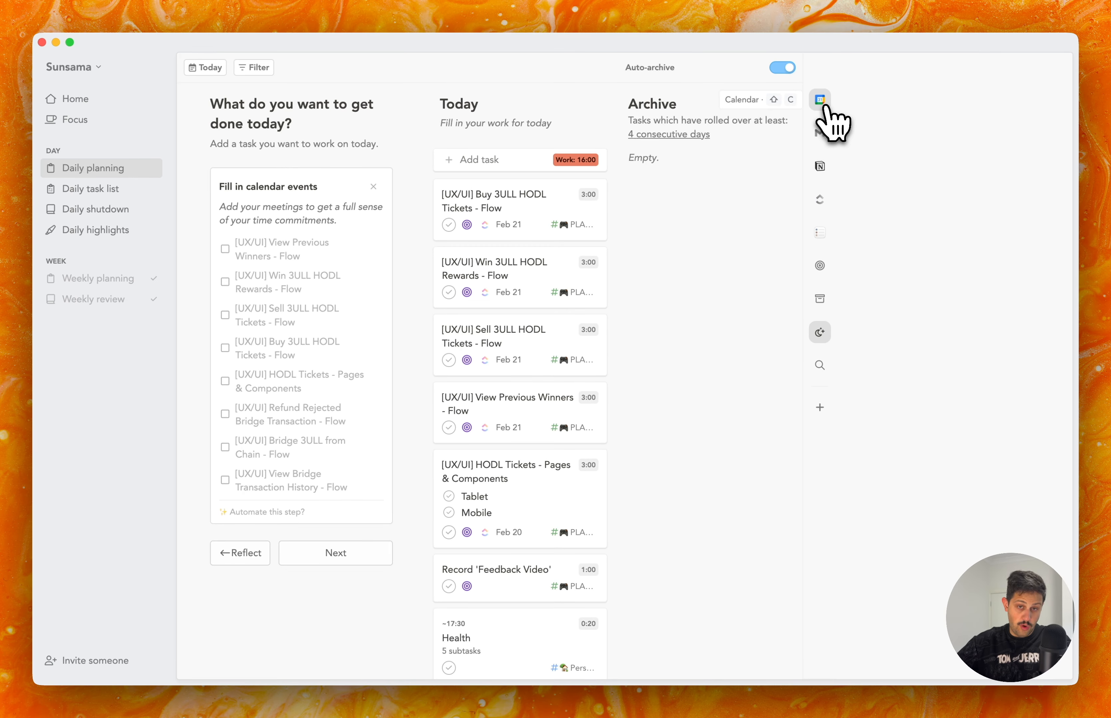
{"action": "left_click", "coordinate": [823, 103]}
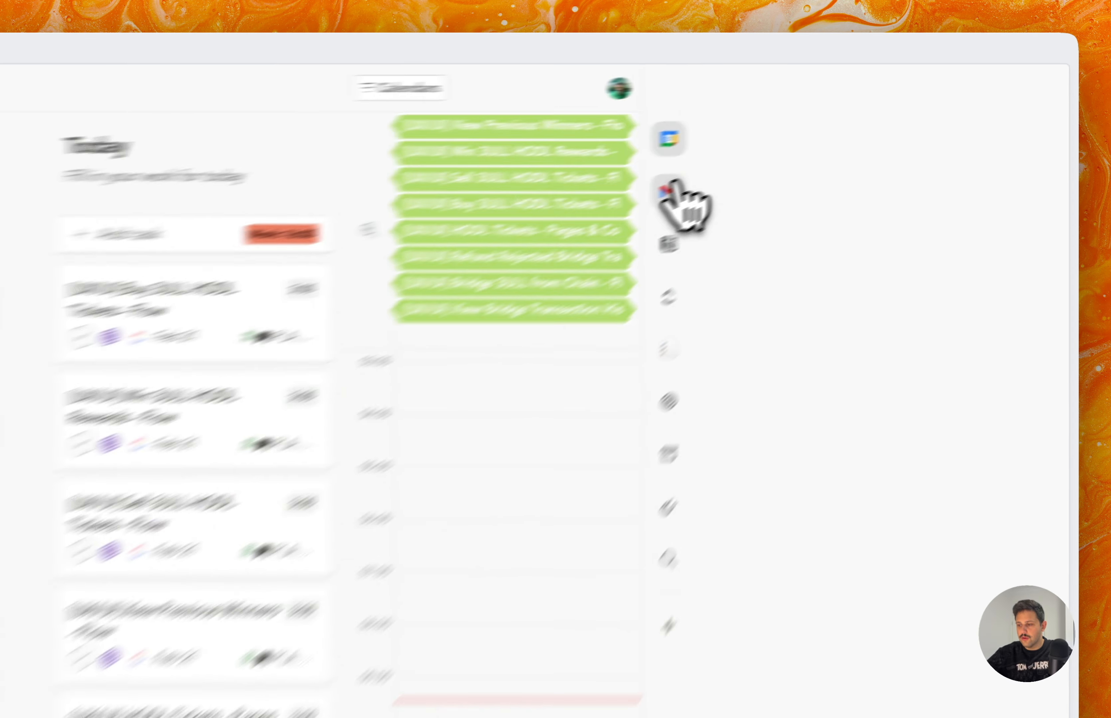
Add the Website Marketing Content email from the Gmail inbox to the top of today's tasks.
{"action": "left_click", "coordinate": [821, 132]}
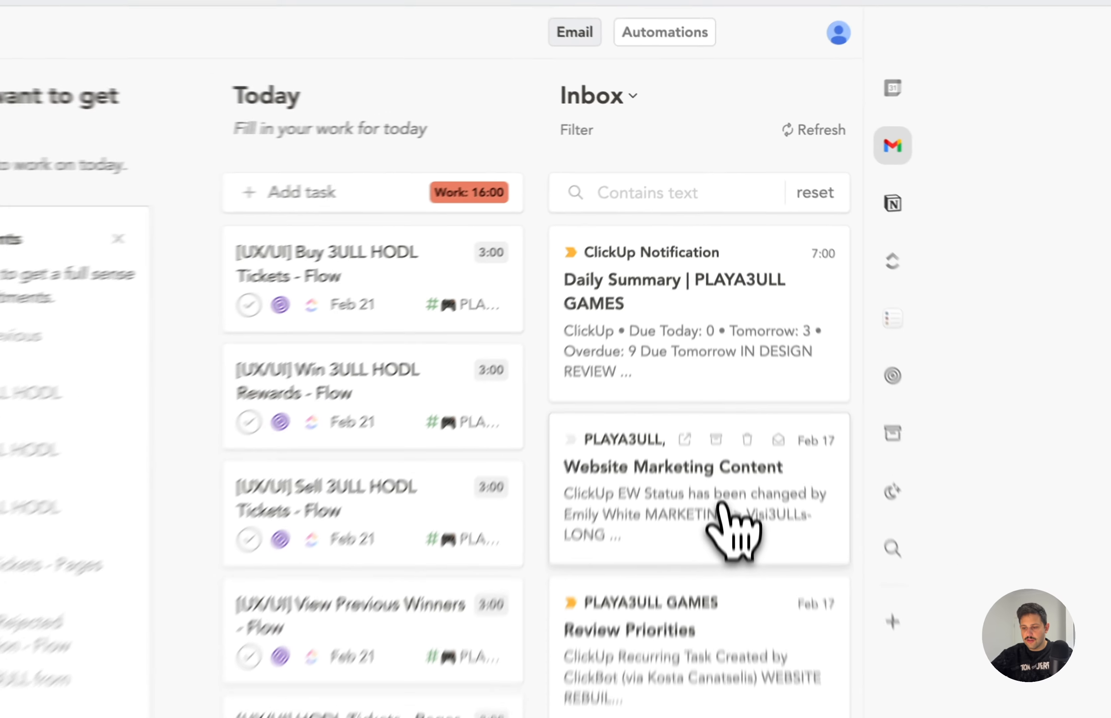
{"action": "left_click_drag", "start_coordinate": [719, 351], "coordinate": [515, 237]}
{"action": "left_click_drag", "start_coordinate": [315, 357], "coordinate": [315, 329]}
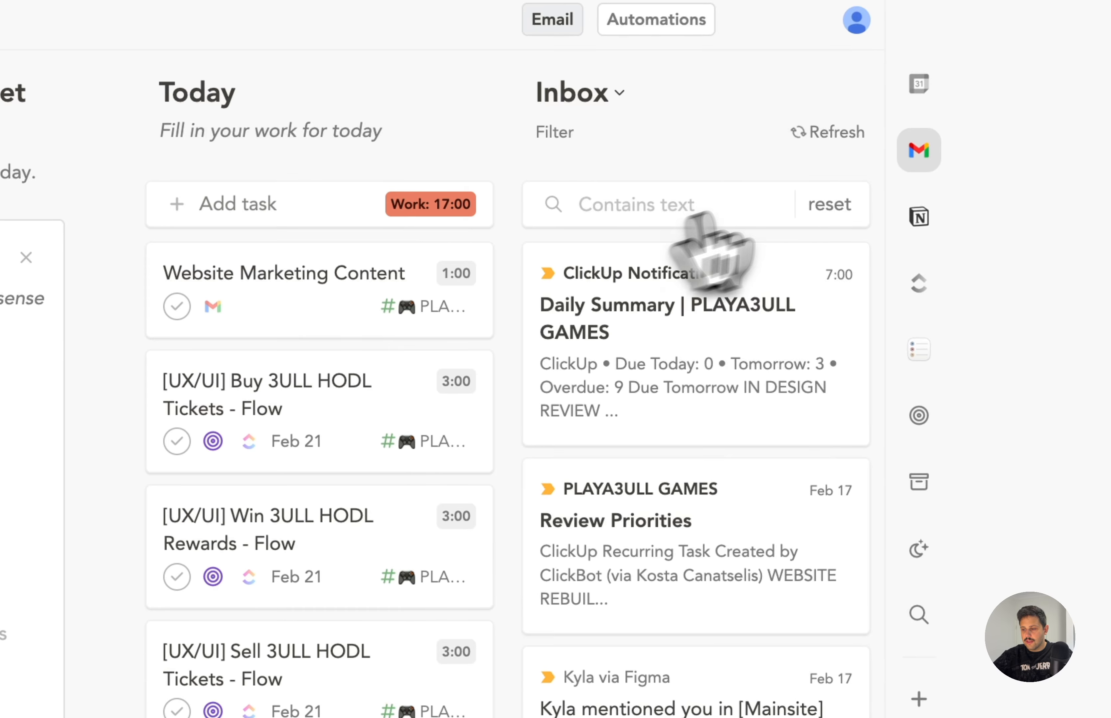
Show the calendar beside today's tasks and review the whole task list.
{"action": "left_click", "coordinate": [748, 126]}
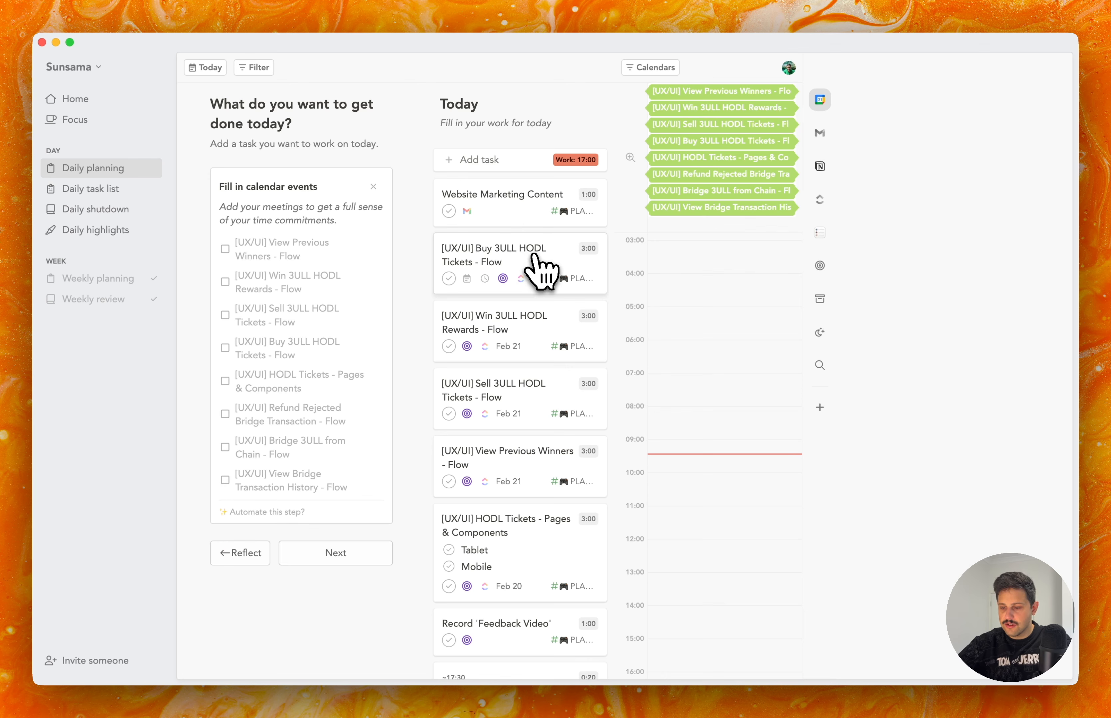
{"action": "scroll", "coordinate": [539, 265], "scroll_direction": "down", "scroll_amount": 4}
{"action": "scroll", "coordinate": [540, 278], "scroll_direction": "up", "scroll_amount": 4}
{"action": "scroll", "coordinate": [557, 443], "scroll_direction": "down", "scroll_amount": 4}
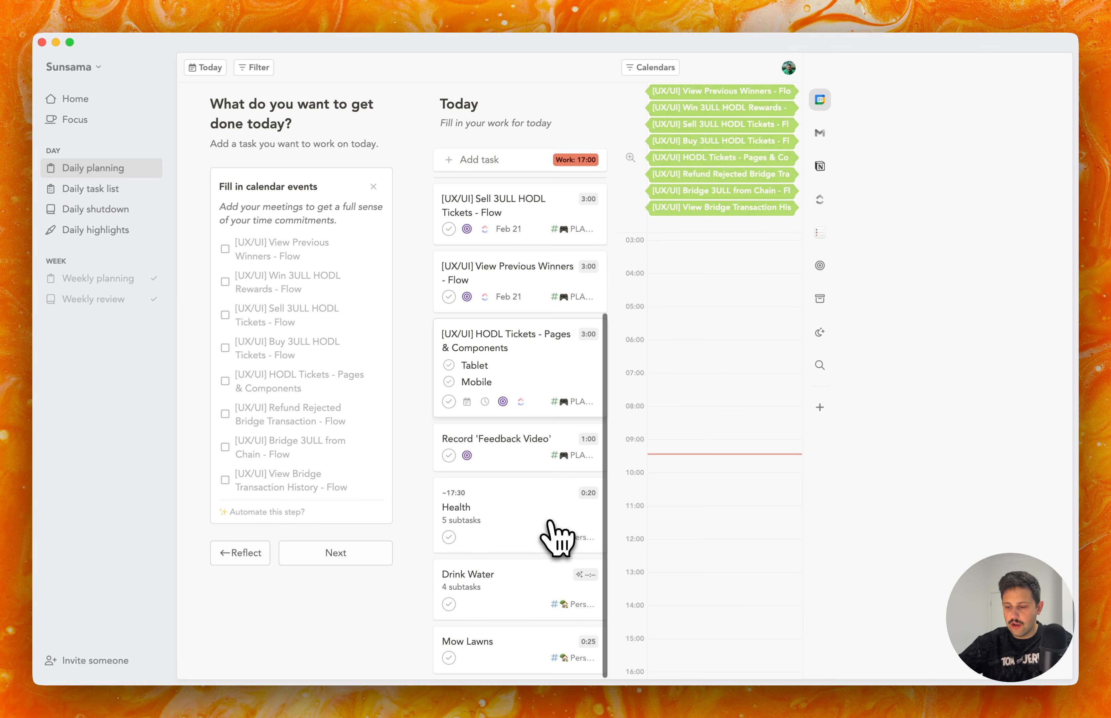
{"action": "scroll", "coordinate": [551, 522], "scroll_direction": "up", "scroll_amount": 4}
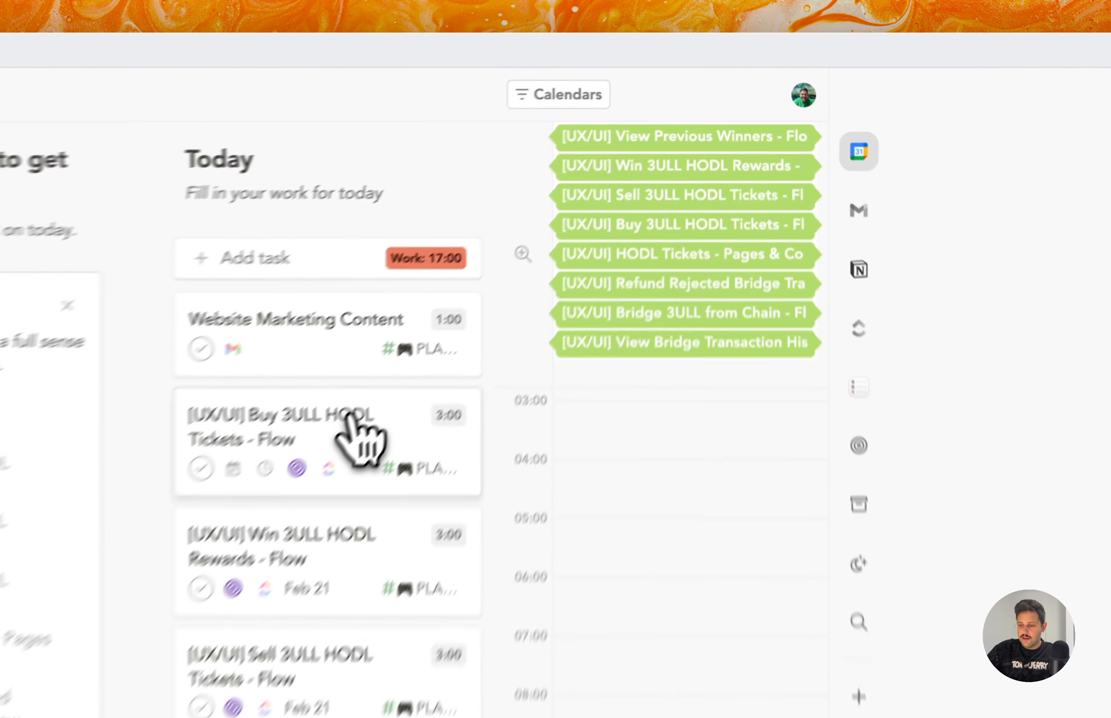
Set the planned time of the [UX/UI] Buy 3ULL HODL Tickets - Flow task to 2 hr and close its details.
{"action": "left_click", "coordinate": [534, 257]}
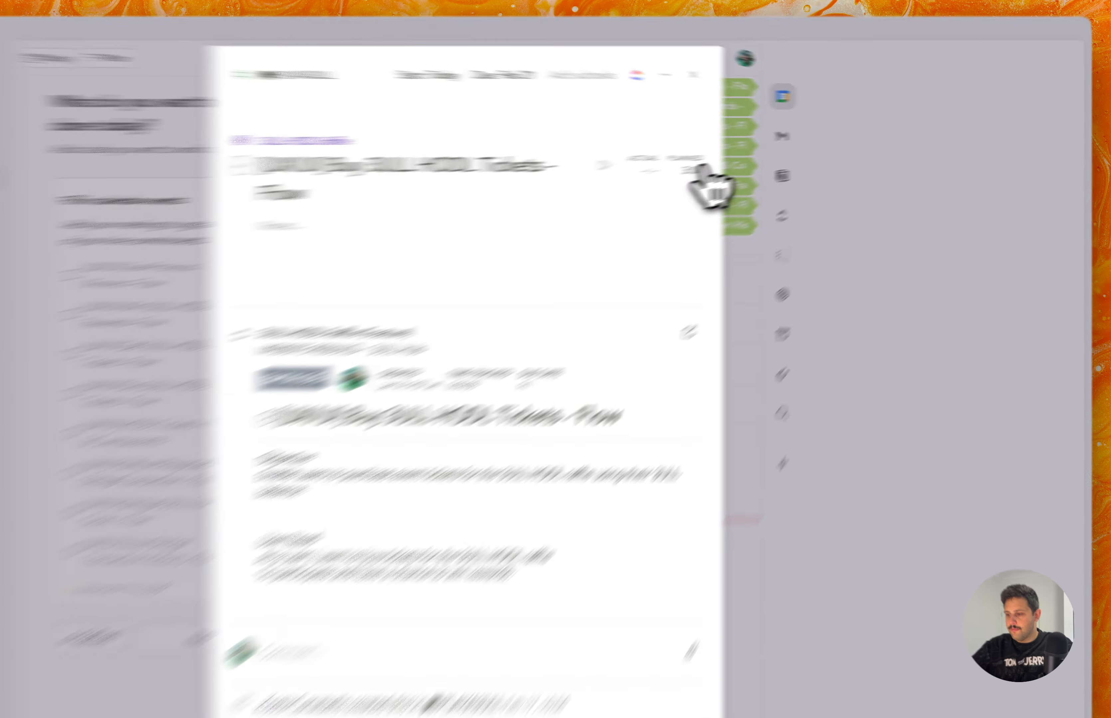
{"action": "left_click", "coordinate": [746, 159]}
{"action": "scroll", "coordinate": [707, 330], "scroll_direction": "down", "scroll_amount": 3}
{"action": "scroll", "coordinate": [410, 543], "scroll_direction": "down", "scroll_amount": 1}
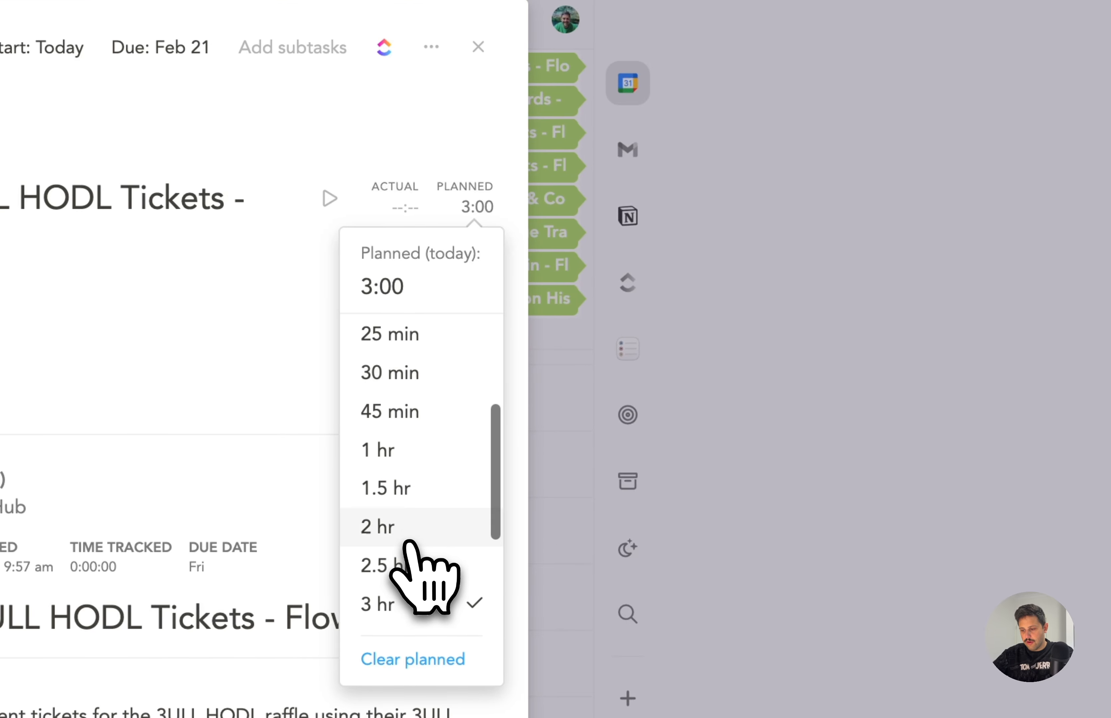
{"action": "left_click", "coordinate": [414, 540]}
{"action": "left_click", "coordinate": [677, 315]}
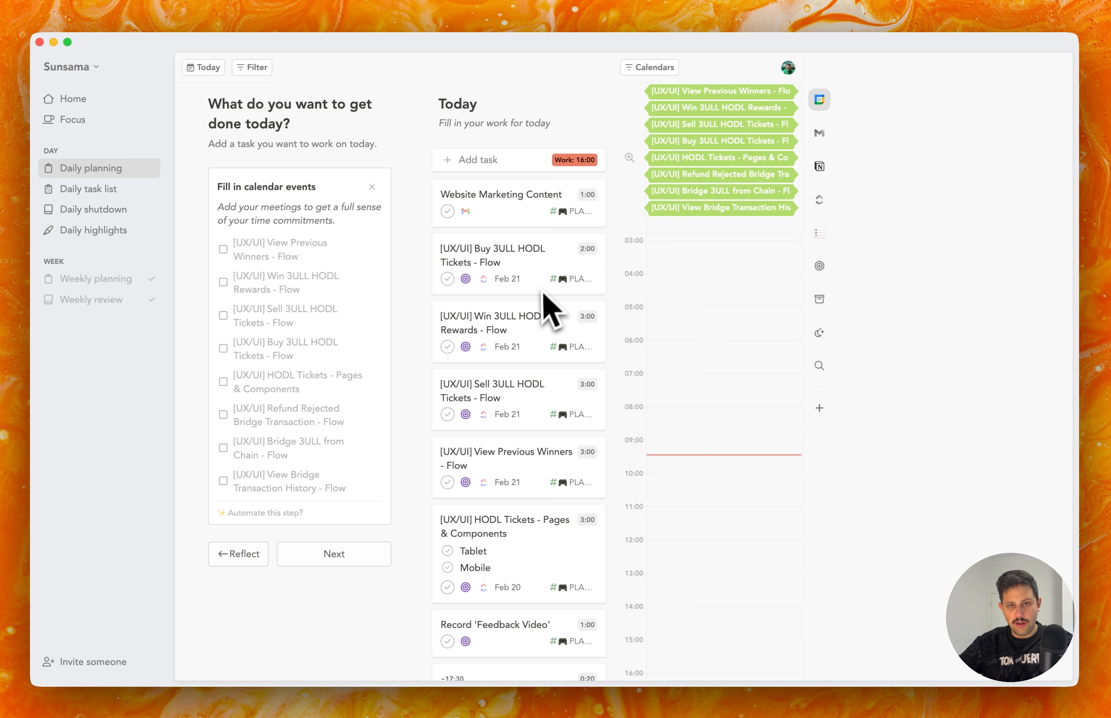
Schedule the [UX/UI] Buy 3ULL HODL Tickets - Flow task on today's calendar from 9:25 to 11:25.
{"action": "scroll", "coordinate": [544, 293], "scroll_direction": "down", "scroll_amount": 4}
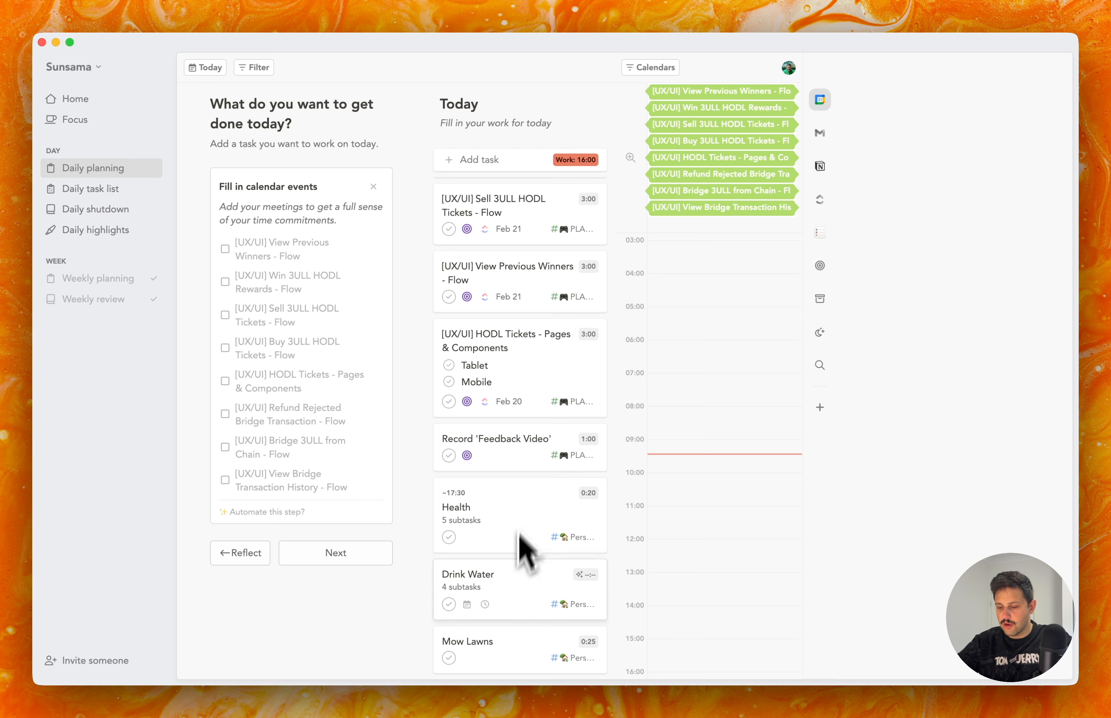
{"action": "scroll", "coordinate": [546, 631], "scroll_direction": "up", "scroll_amount": 5}
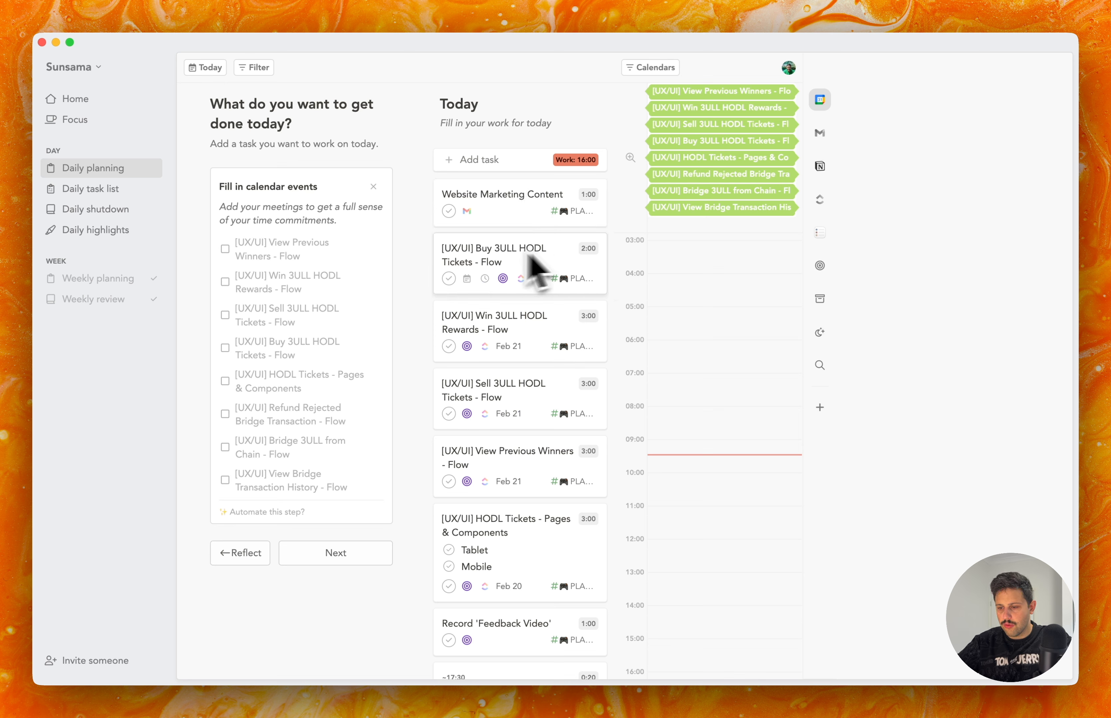
{"action": "left_click_drag", "start_coordinate": [459, 254], "coordinate": [657, 492]}
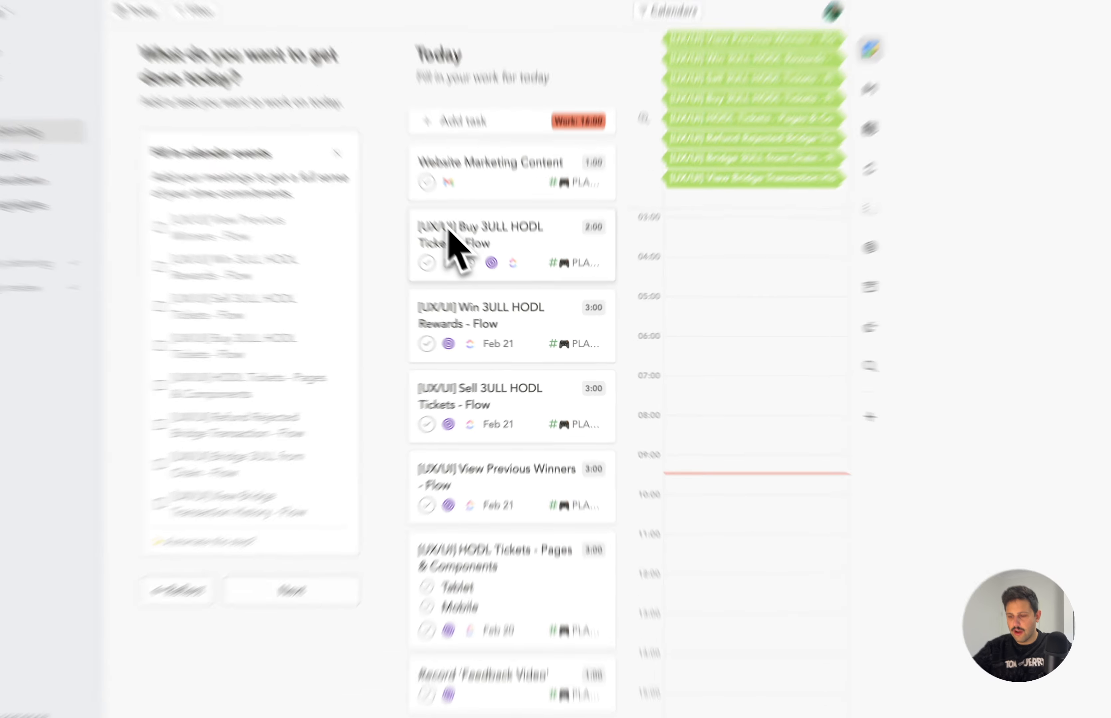
{"action": "left_click_drag", "start_coordinate": [676, 609], "coordinate": [761, 570]}
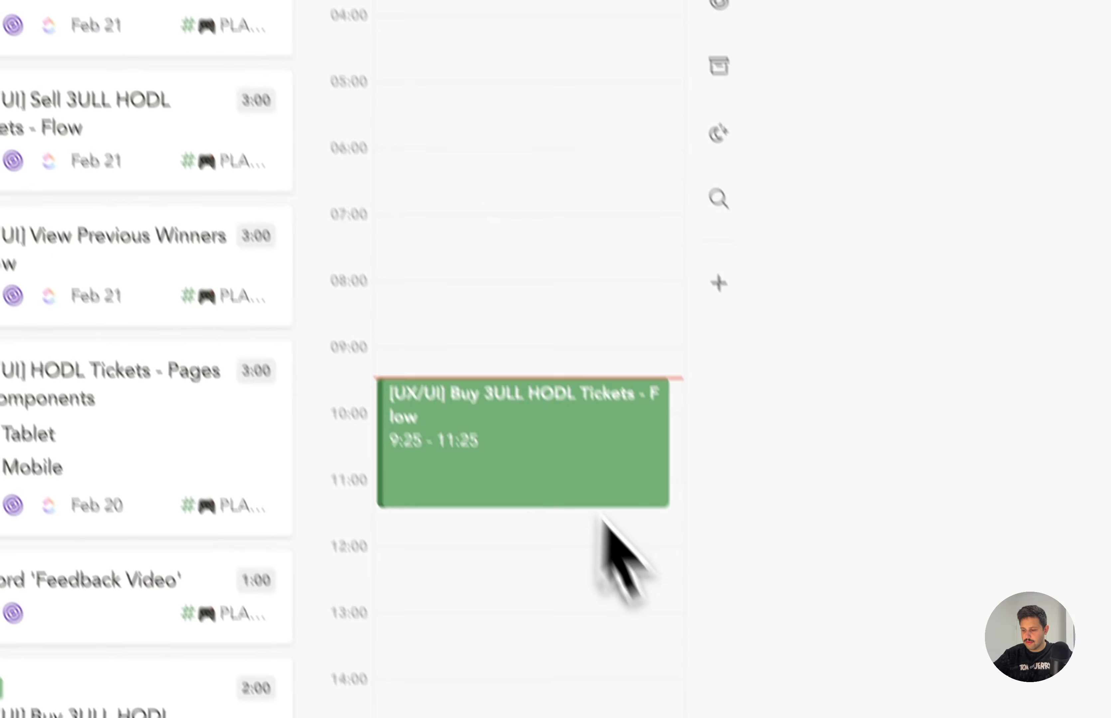
{"action": "scroll", "coordinate": [749, 587], "scroll_direction": "down", "scroll_amount": 3}
{"action": "mouse_move", "coordinate": [752, 562]}
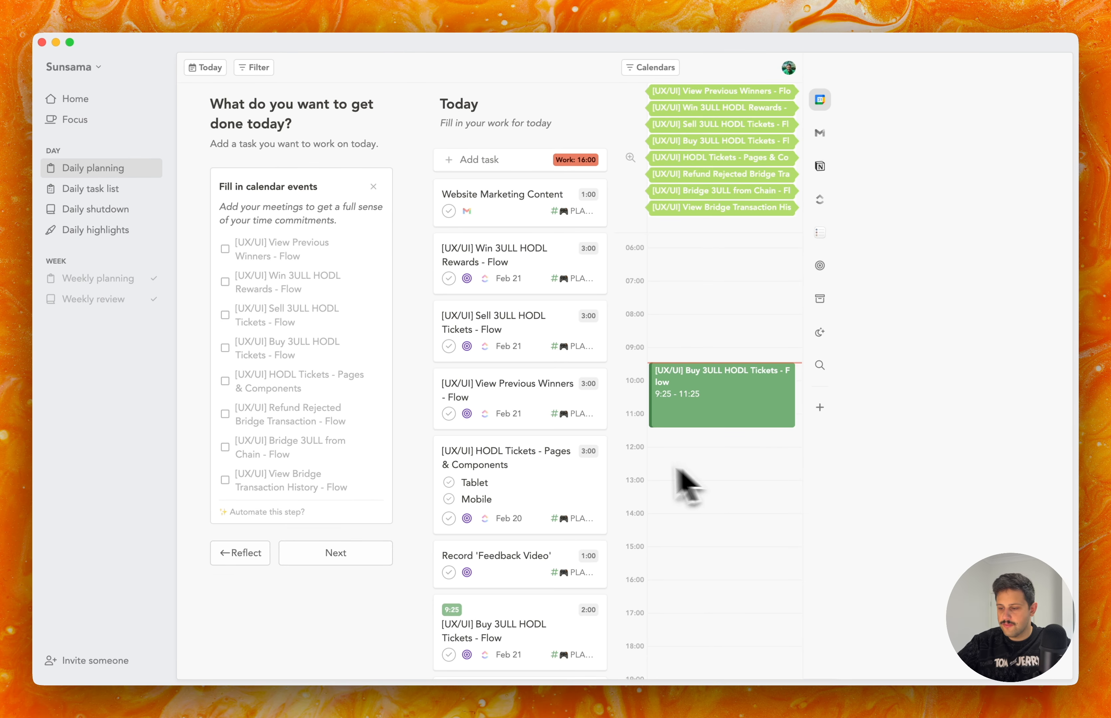
{"action": "mouse_move", "coordinate": [693, 399]}
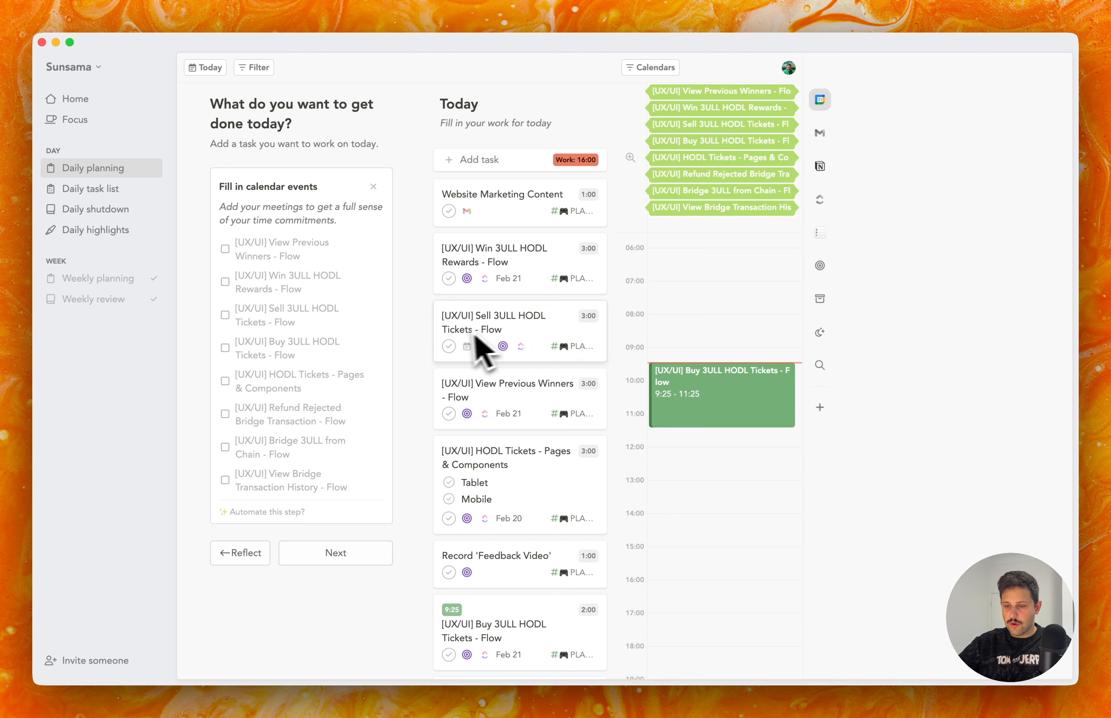
{"action": "scroll", "coordinate": [728, 532], "scroll_direction": "down", "scroll_amount": 3}
{"action": "scroll", "coordinate": [742, 546], "scroll_direction": "down", "scroll_amount": 1}
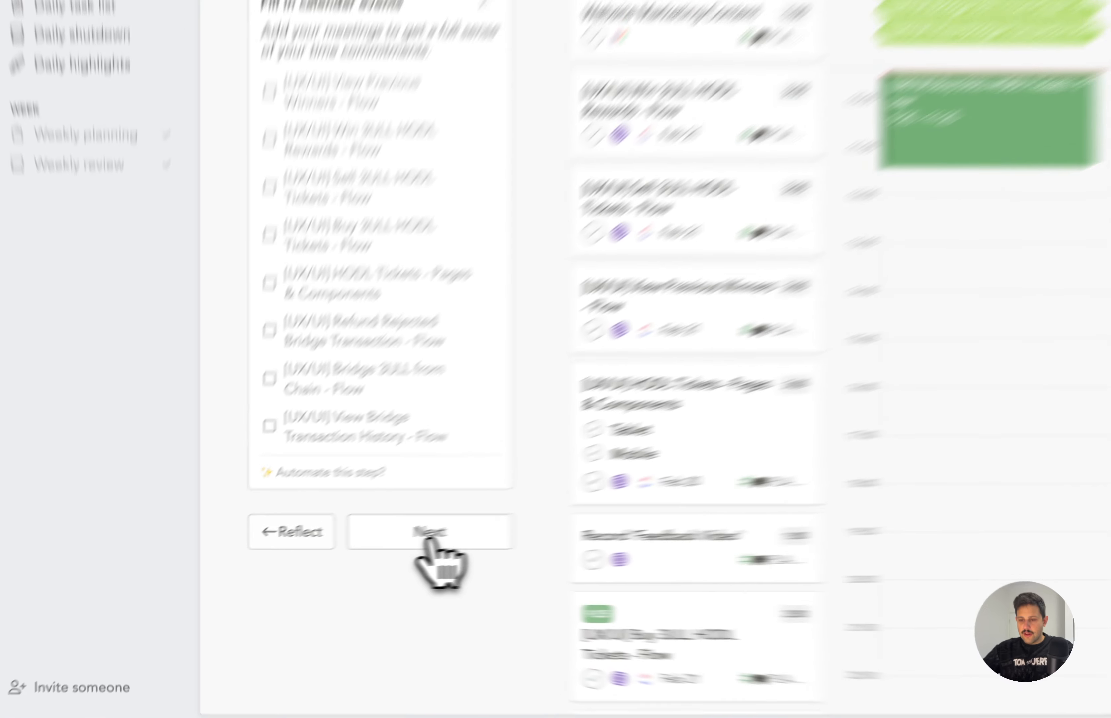
Continue to the workload stage and defer the Sell 3ULL HODL Tickets, View Previous Winners and Win 3ULL HODL Rewards tasks to tomorrow.
{"action": "left_click", "coordinate": [346, 553]}
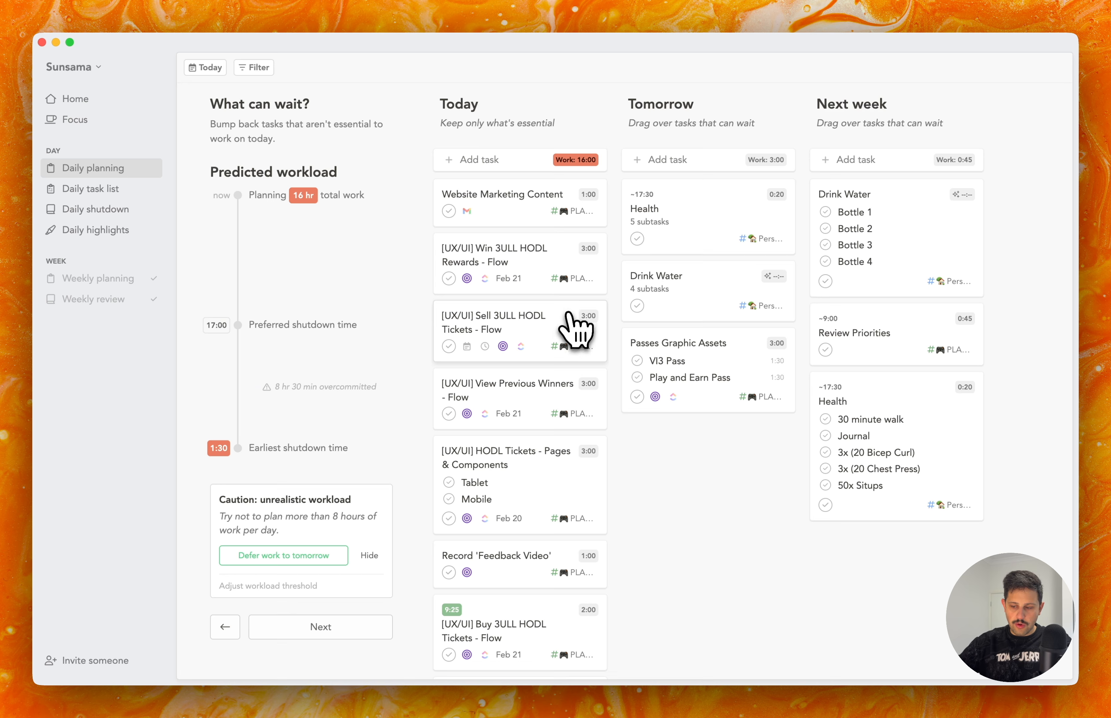
{"action": "left_click_drag", "start_coordinate": [541, 404], "coordinate": [734, 196]}
{"action": "left_click_drag", "start_coordinate": [366, 557], "coordinate": [368, 521]}
{"action": "left_click_drag", "start_coordinate": [443, 415], "coordinate": [817, 149]}
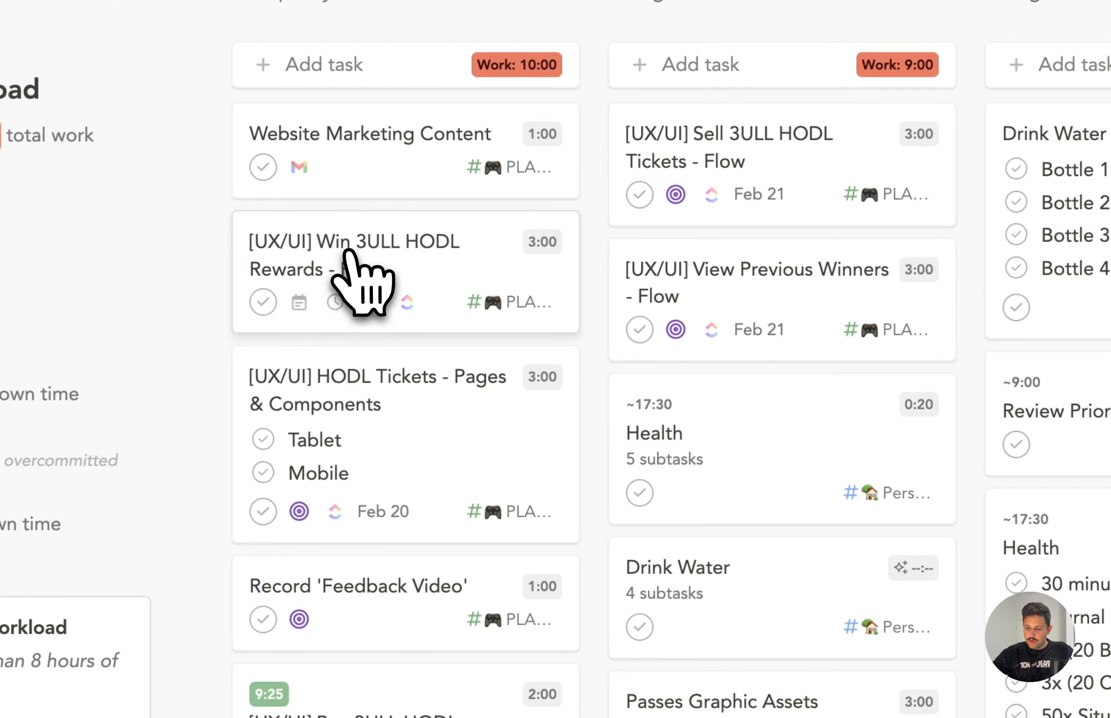
{"action": "left_click_drag", "start_coordinate": [356, 254], "coordinate": [714, 198]}
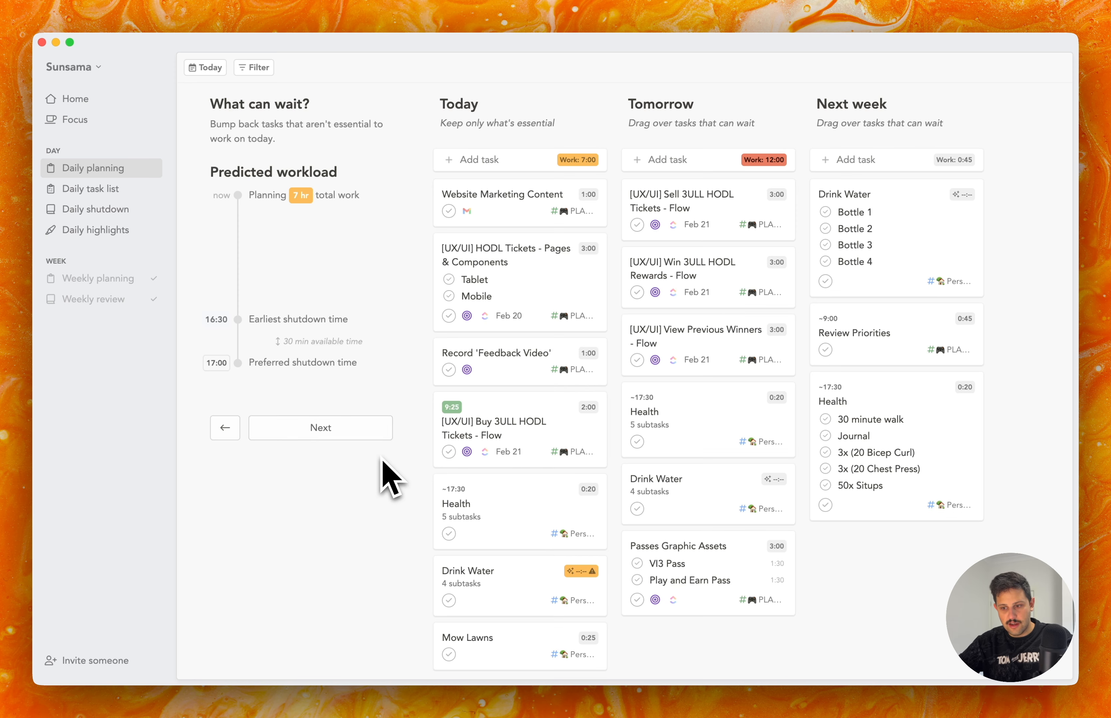
Add the 17:00 shutdown time to the calendar and finish the daily plan without posting it.
{"action": "left_click", "coordinate": [361, 424]}
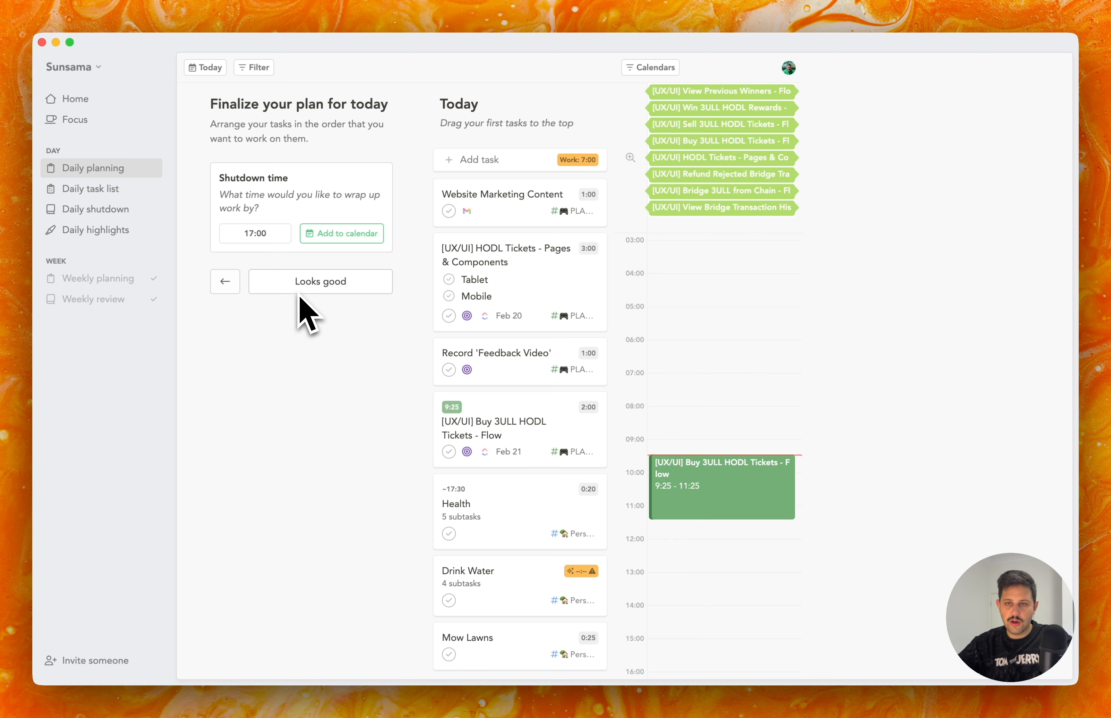
{"action": "left_click", "coordinate": [336, 235]}
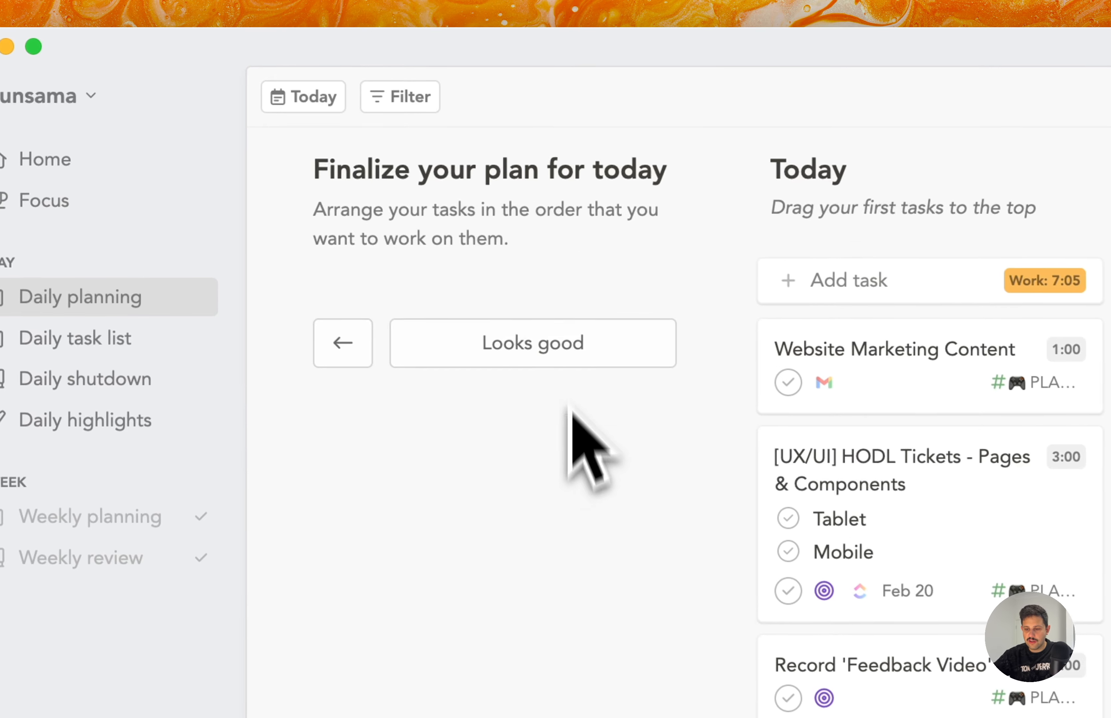
{"action": "left_click", "coordinate": [531, 347]}
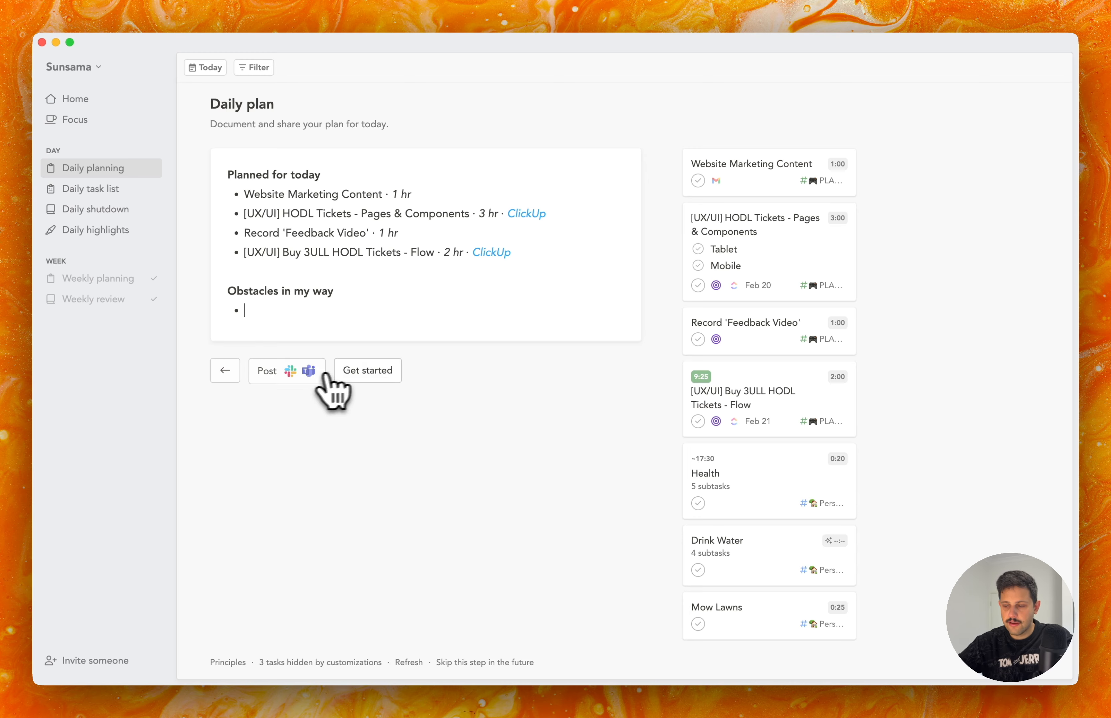
{"action": "left_click", "coordinate": [392, 378]}
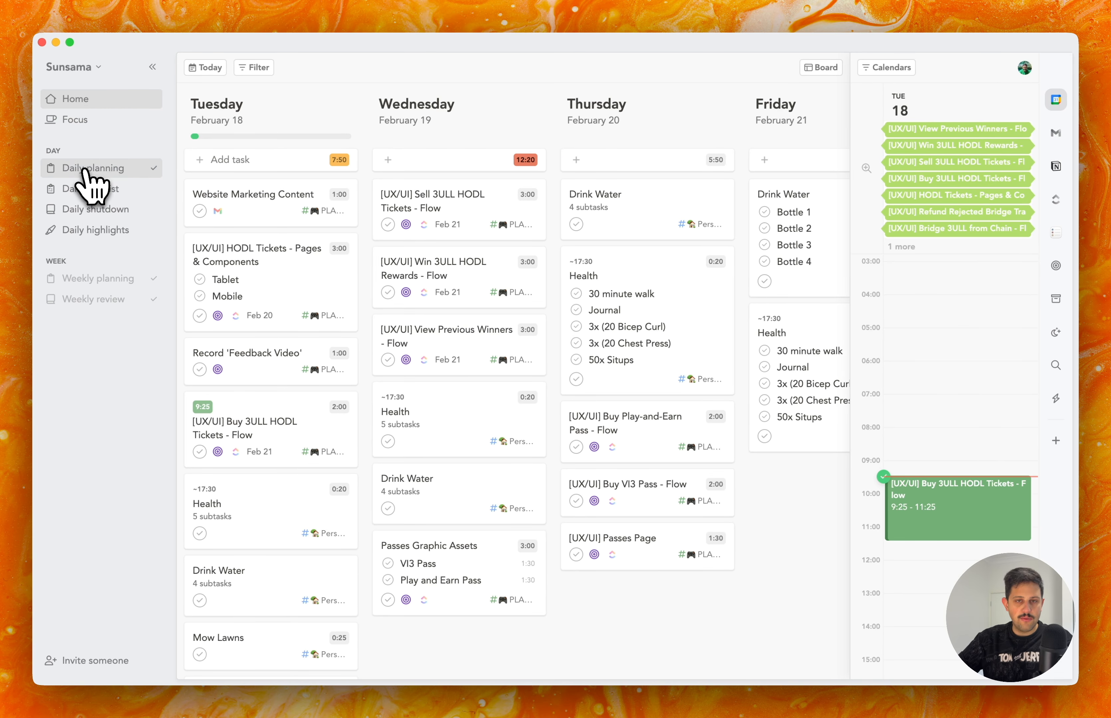
Open the daily task list and look through Tuesday's tasks.
{"action": "left_click", "coordinate": [87, 190]}
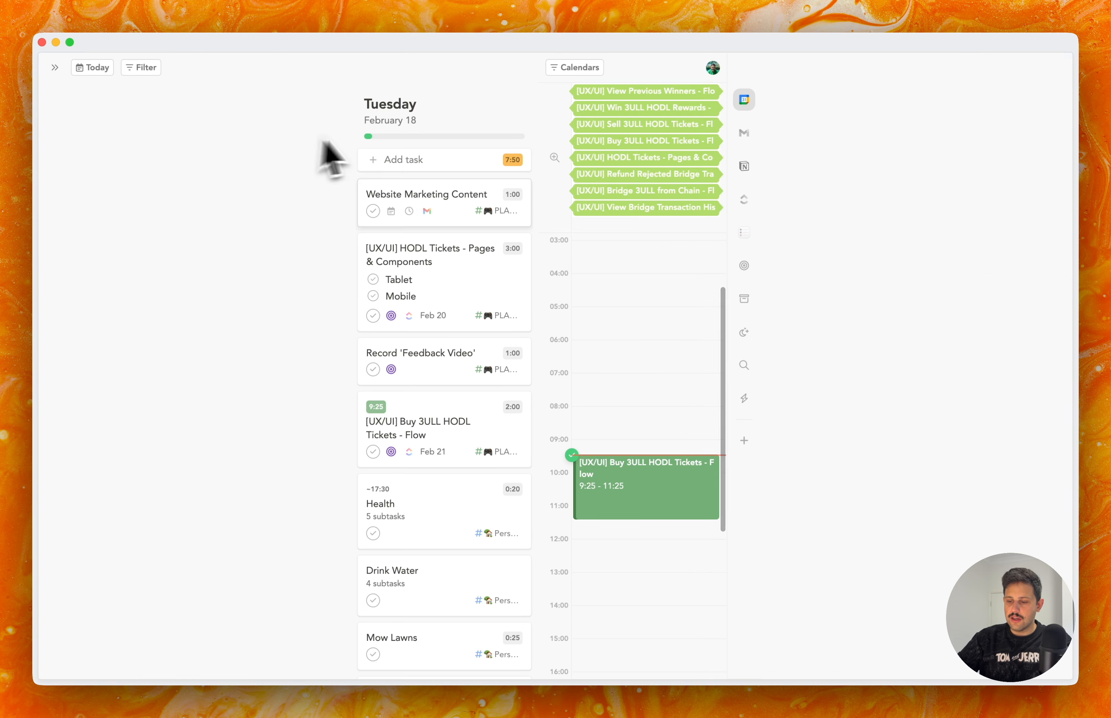
{"action": "scroll", "coordinate": [444, 448], "scroll_direction": "down", "scroll_amount": 3}
{"action": "scroll", "coordinate": [451, 460], "scroll_direction": "up", "scroll_amount": 2}
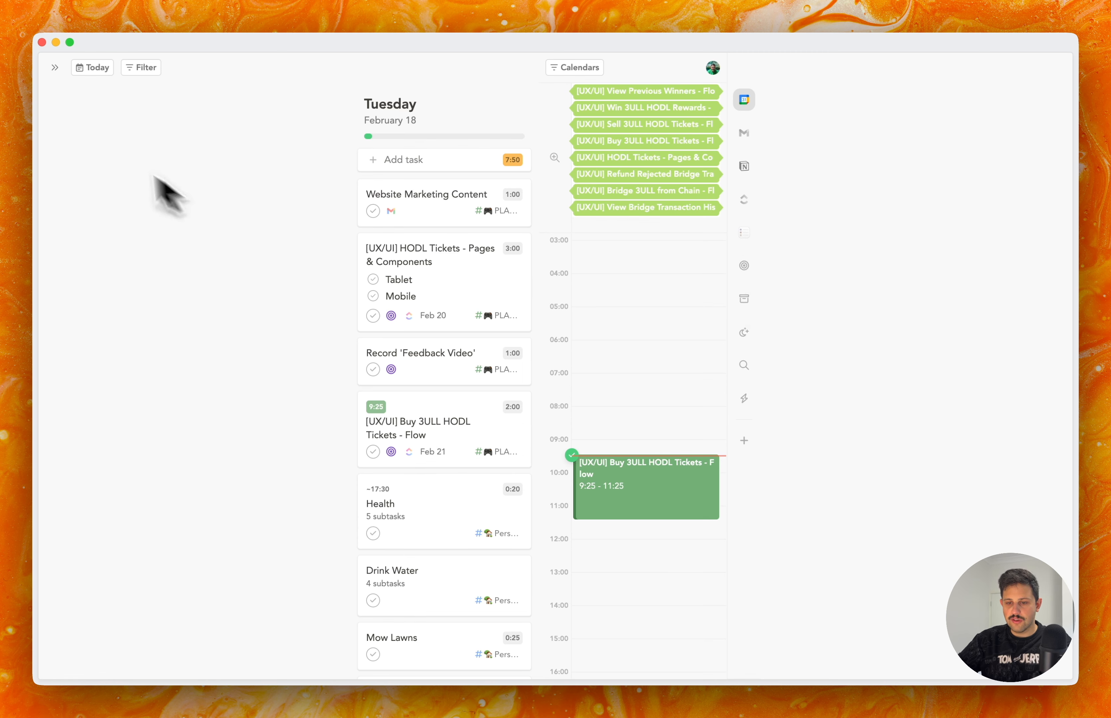
Restore the hidden navigation sidebar and view the daily shutdown review and the daily highlights.
{"action": "left_click", "coordinate": [55, 67]}
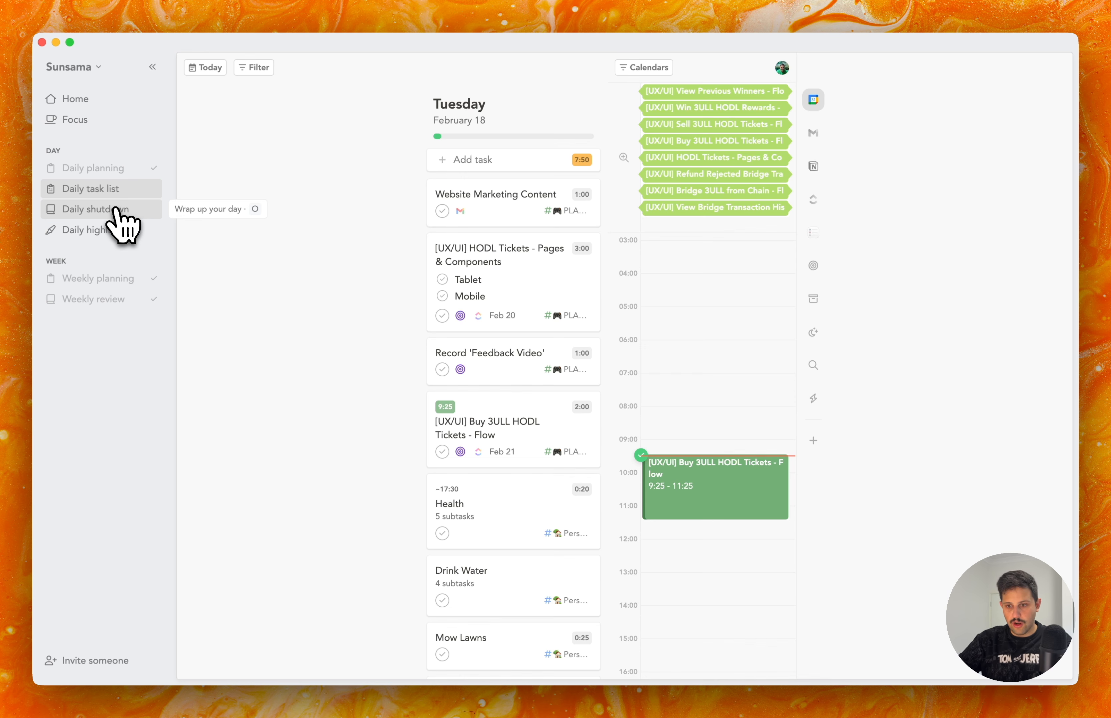
{"action": "left_click", "coordinate": [123, 225]}
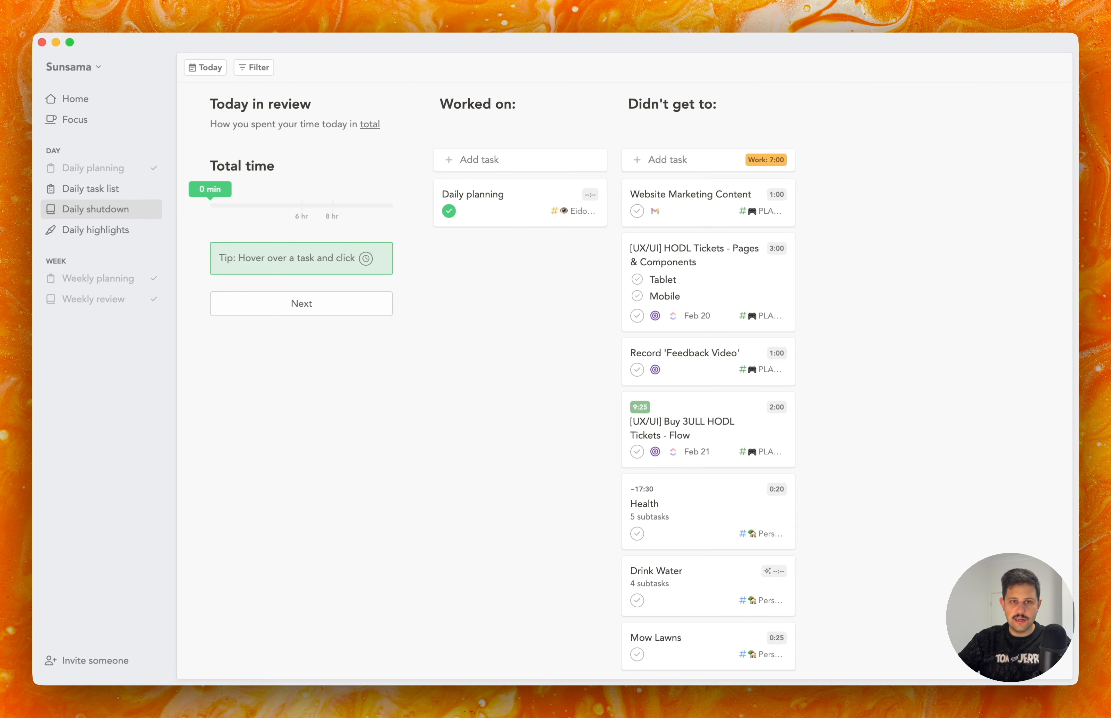
{"action": "left_click", "coordinate": [110, 232]}
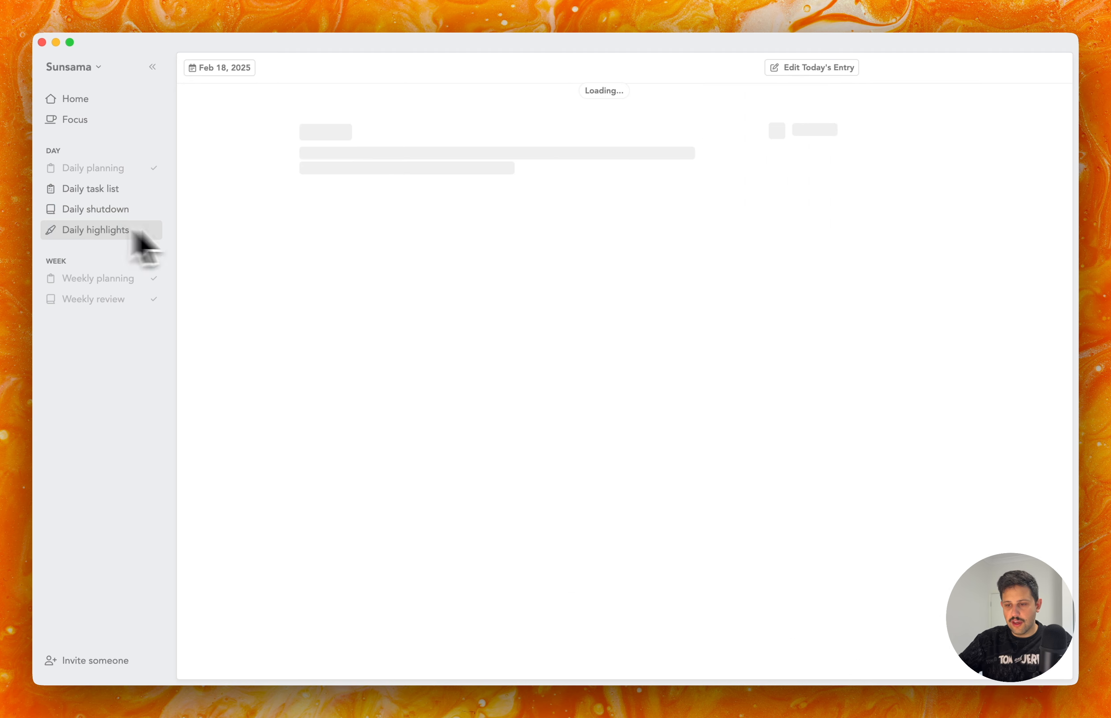